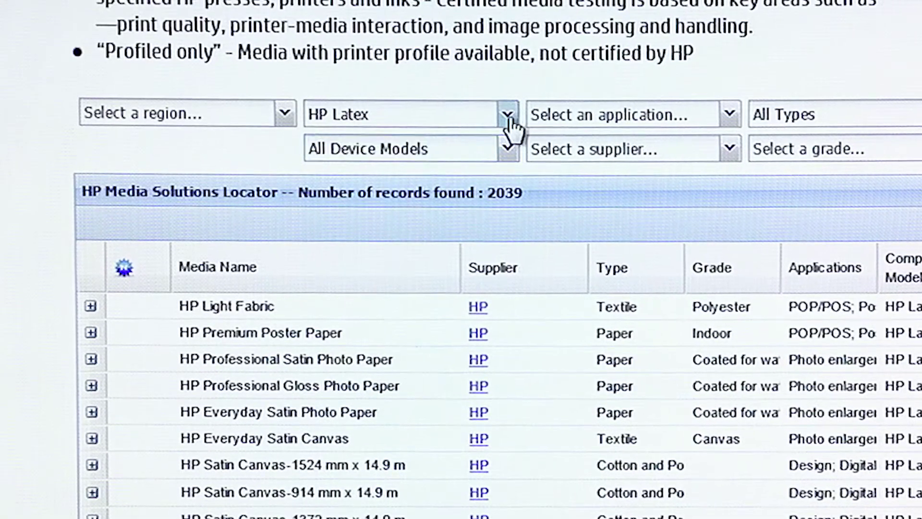
Keep HP Latex as the printing solution and set the device model to HP Latex 360.
click(508, 115)
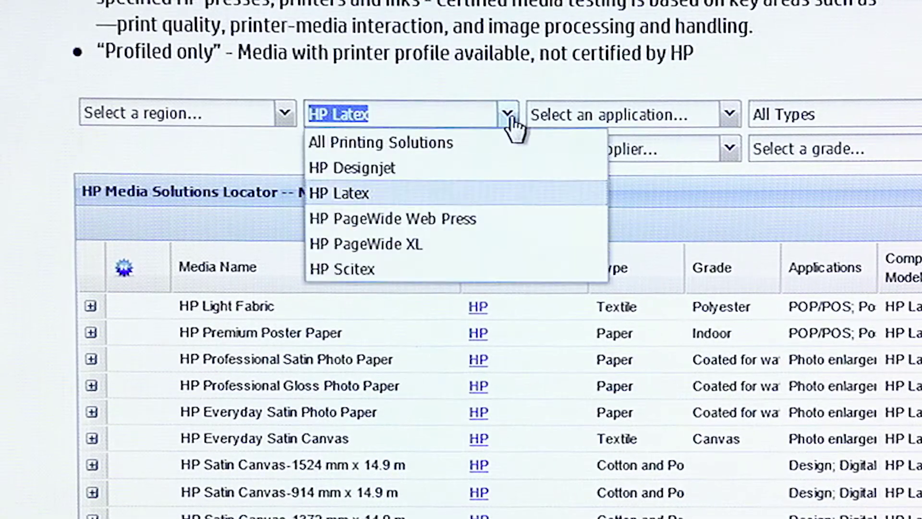
click(508, 115)
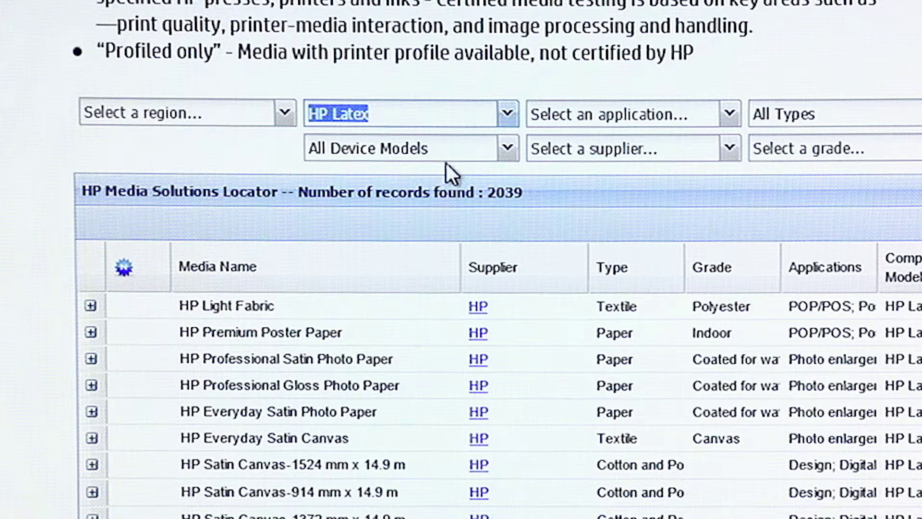
click(509, 149)
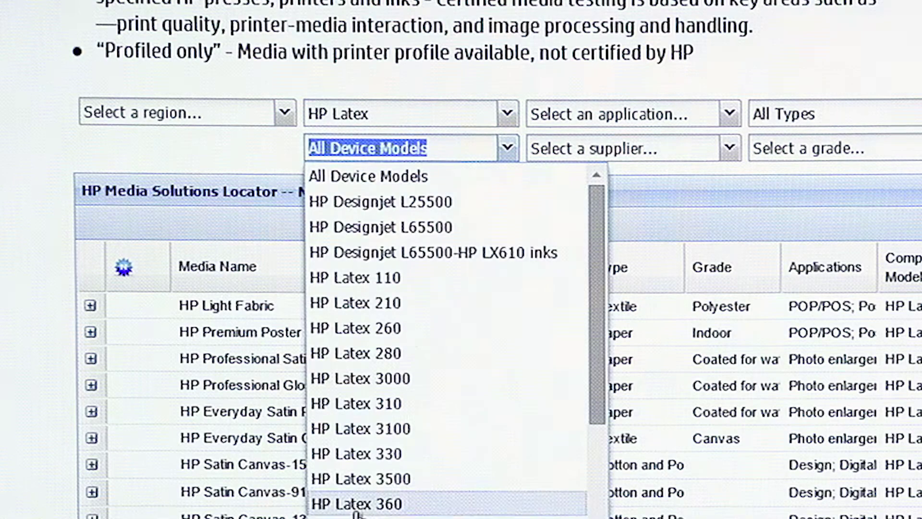
click(395, 509)
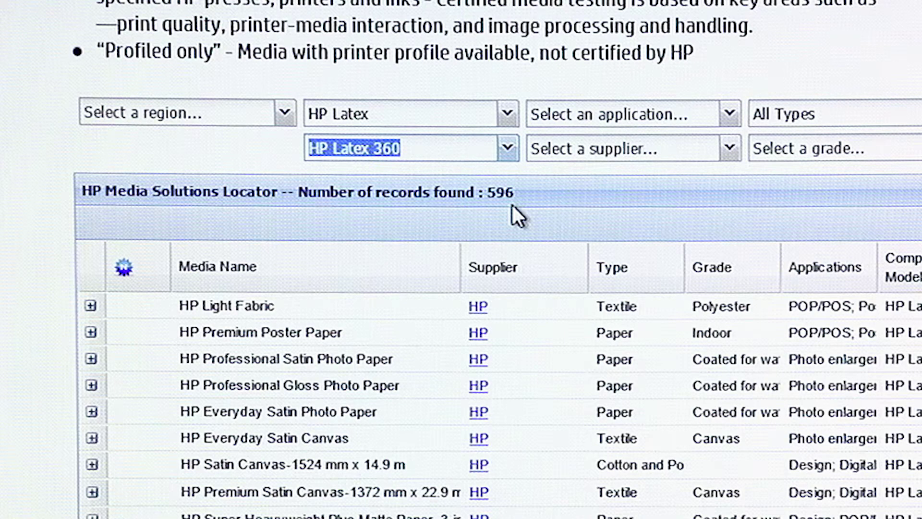
Peek at the applications list without choosing, then browse the supplier list.
click(735, 115)
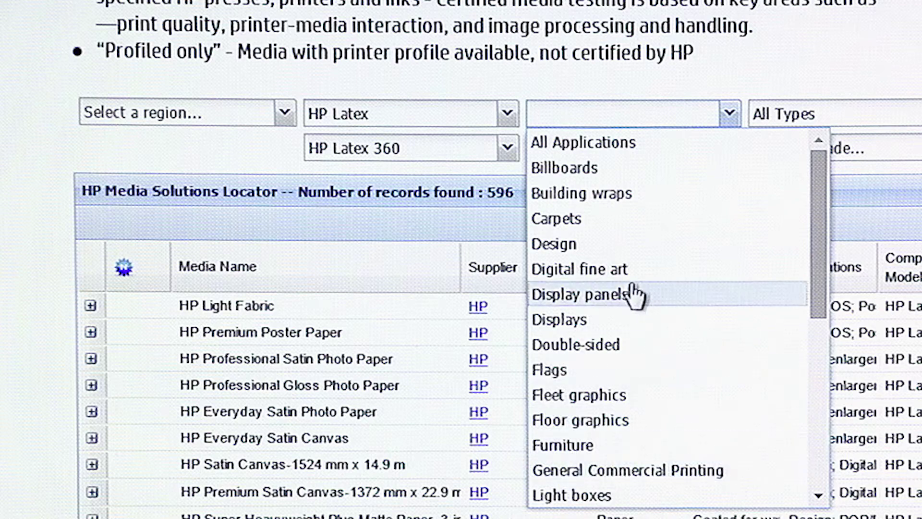
click(736, 114)
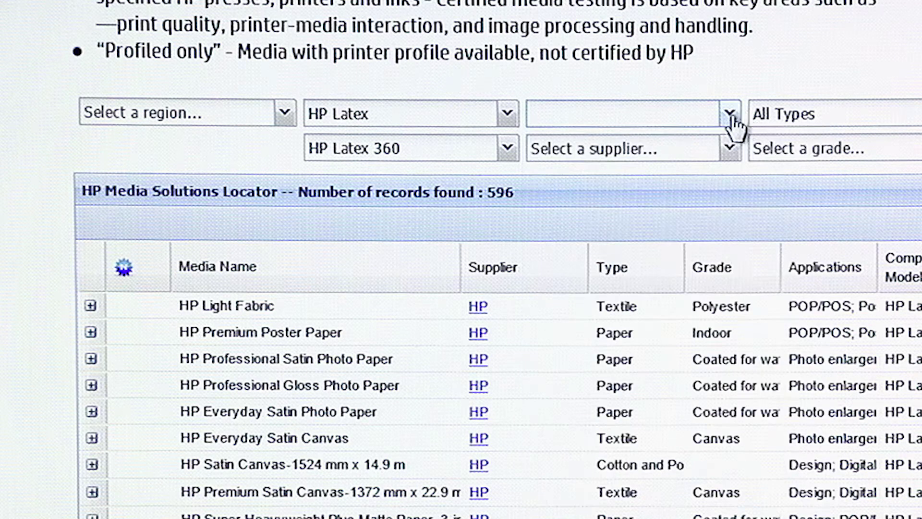
click(731, 152)
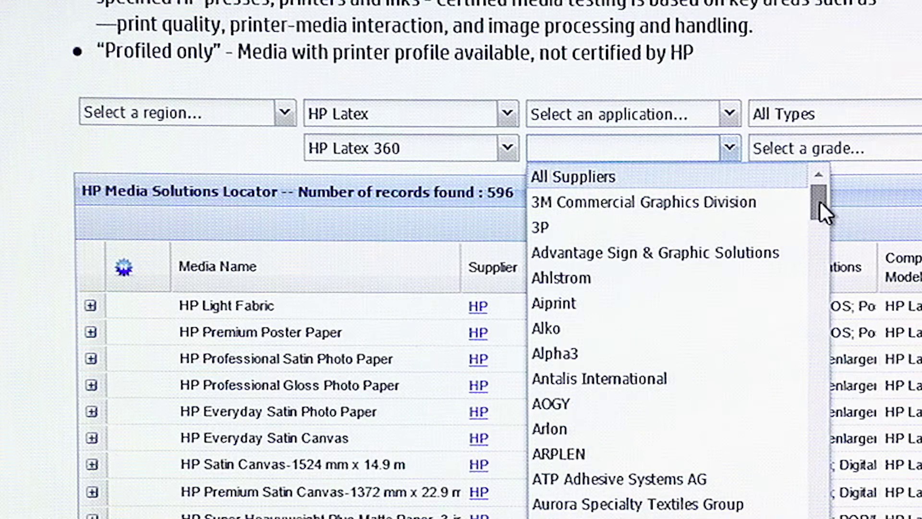
drag(819, 202, 809, 283)
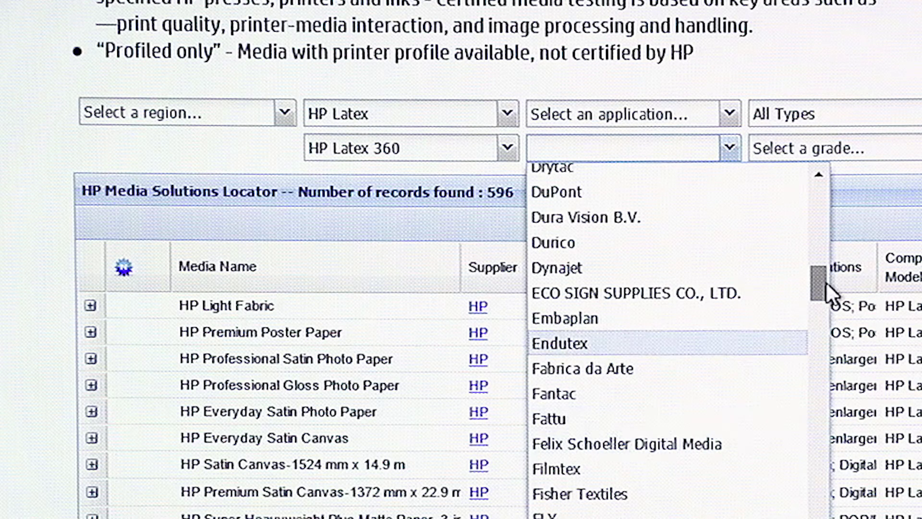
drag(826, 282, 822, 305)
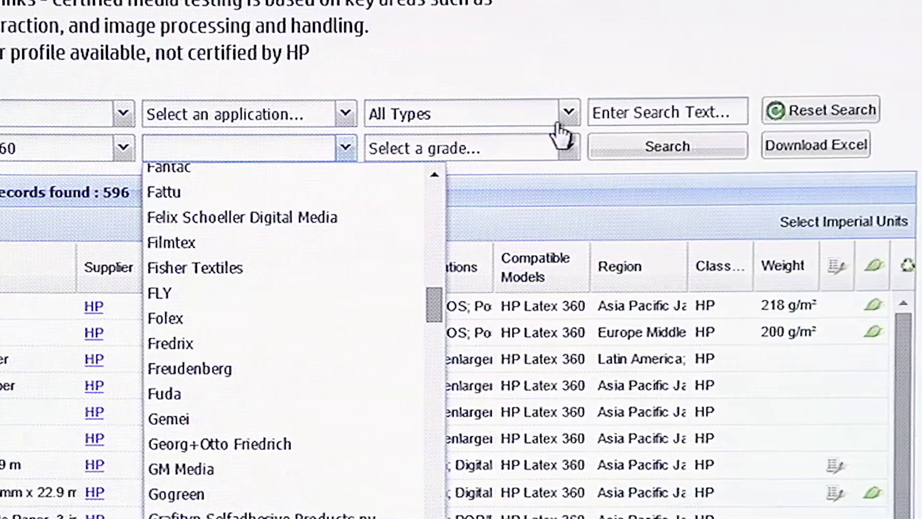
Set the media type to Self Adhesive Vinyl and check its available grades.
click(560, 124)
click(520, 115)
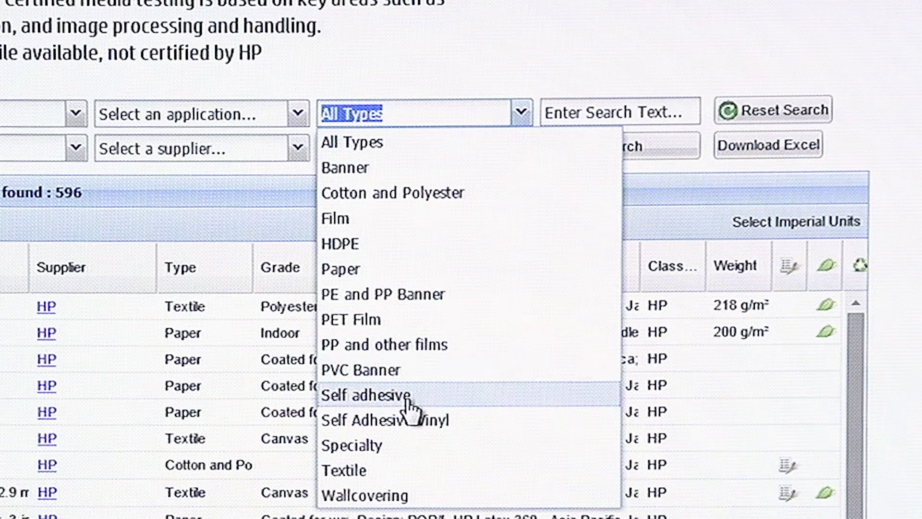
click(428, 420)
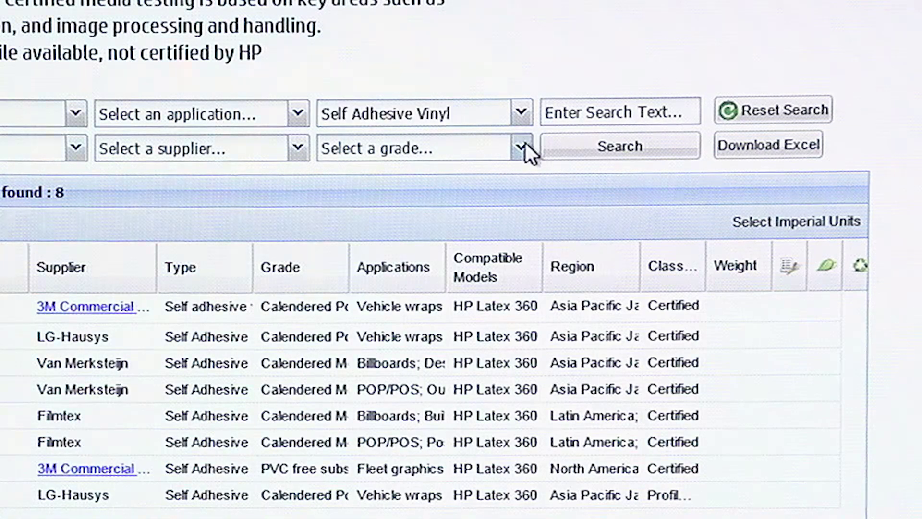
click(526, 150)
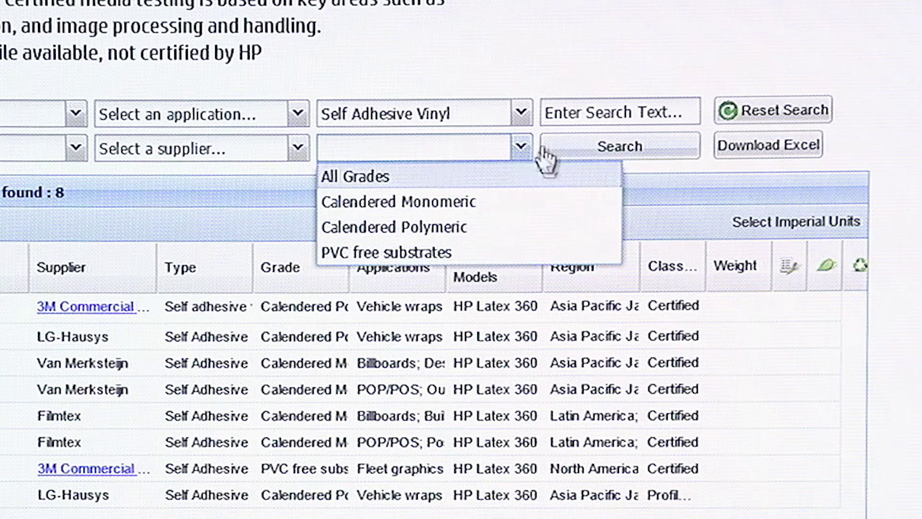
Switch the media type to Self adhesive and the grade to Perforated, leaving 5 records.
click(523, 114)
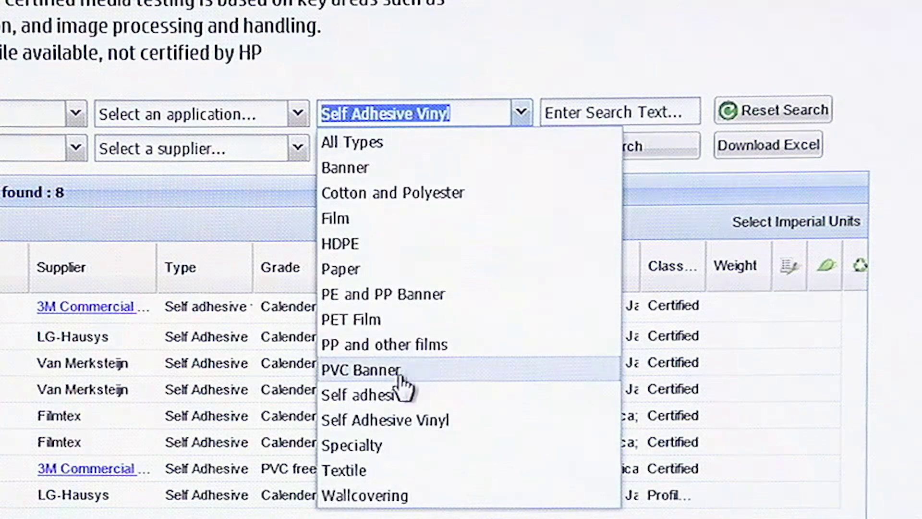
click(397, 395)
click(524, 150)
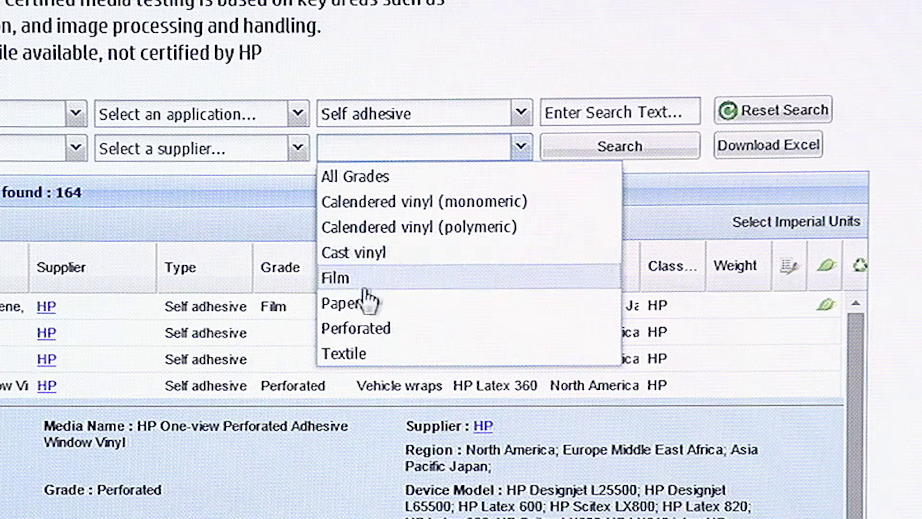
click(371, 333)
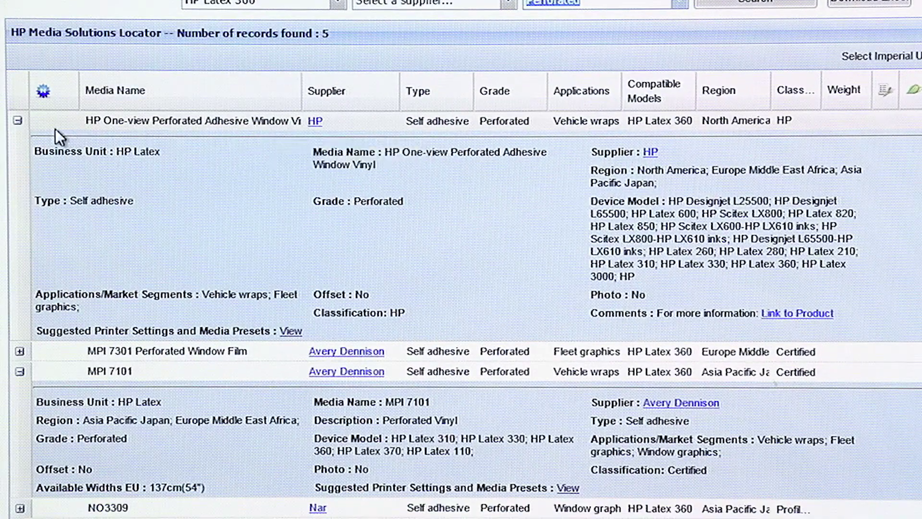
Collapse all expanded records, then expand only the HP One-view Perforated Adhesive Window Vinyl details.
click(17, 120)
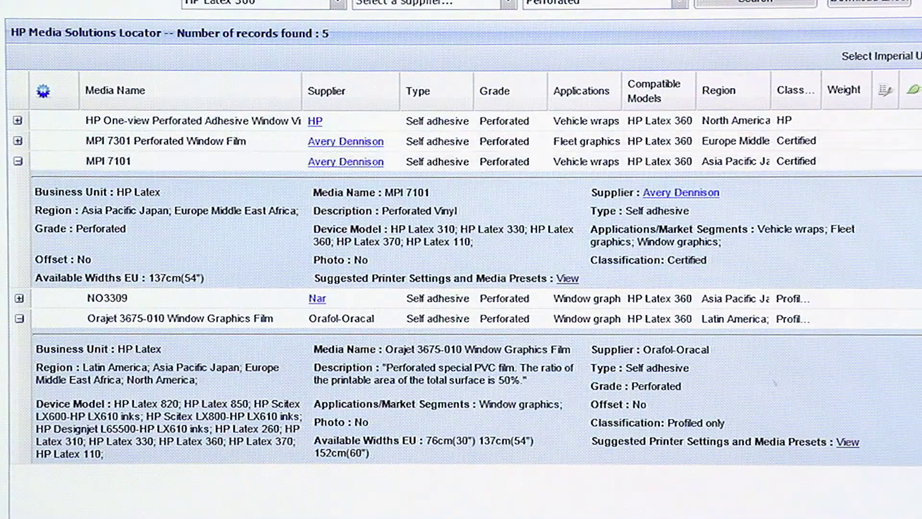
click(17, 161)
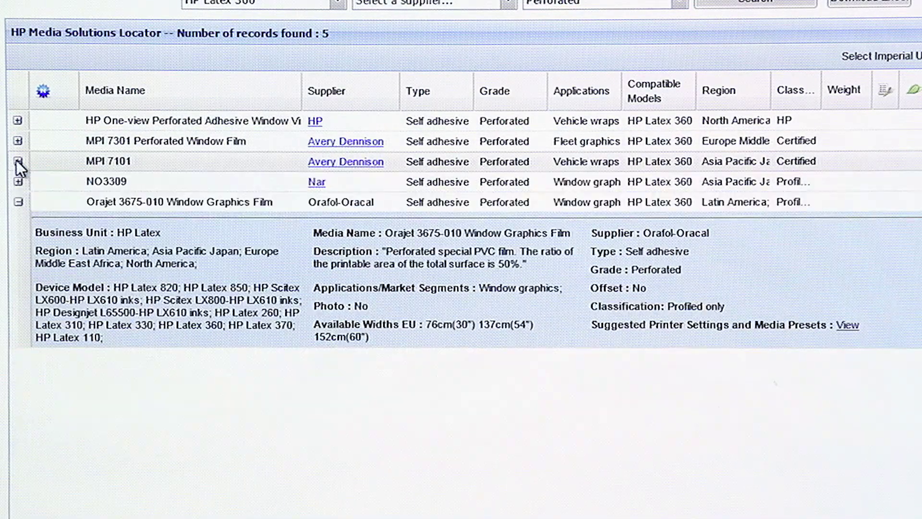
click(18, 203)
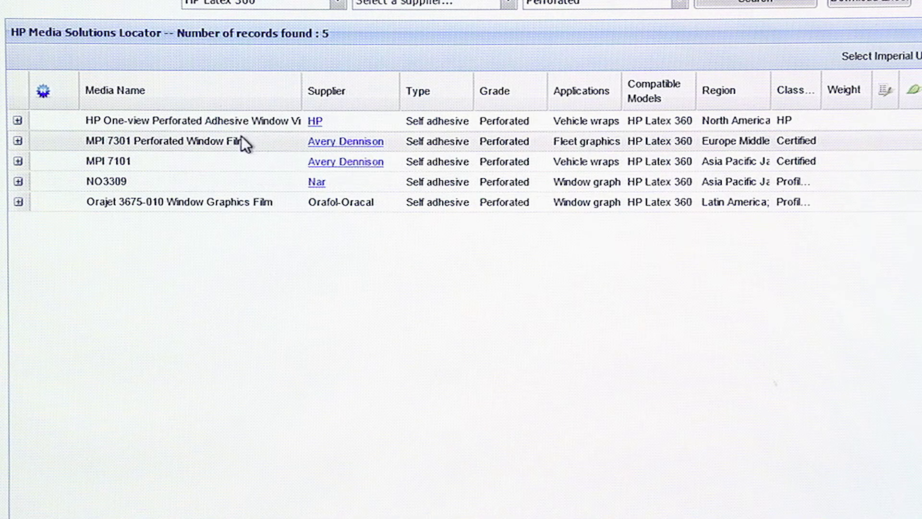
click(17, 121)
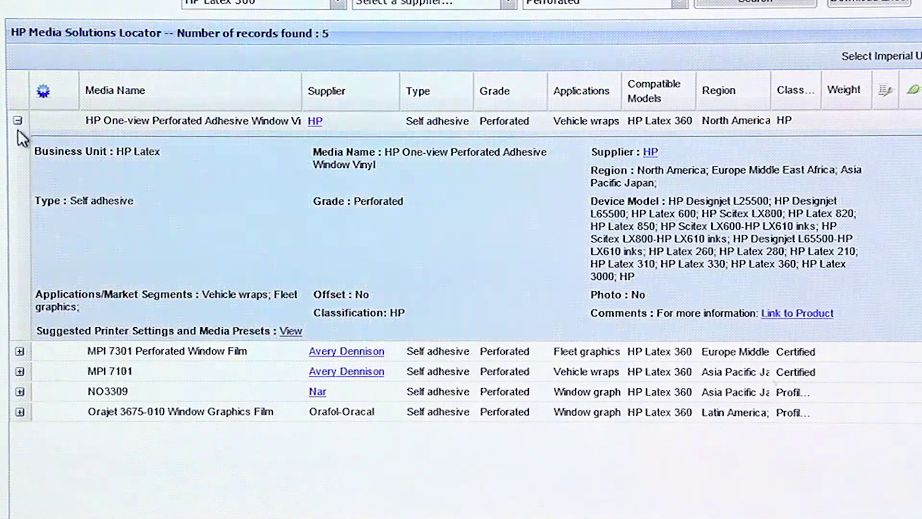
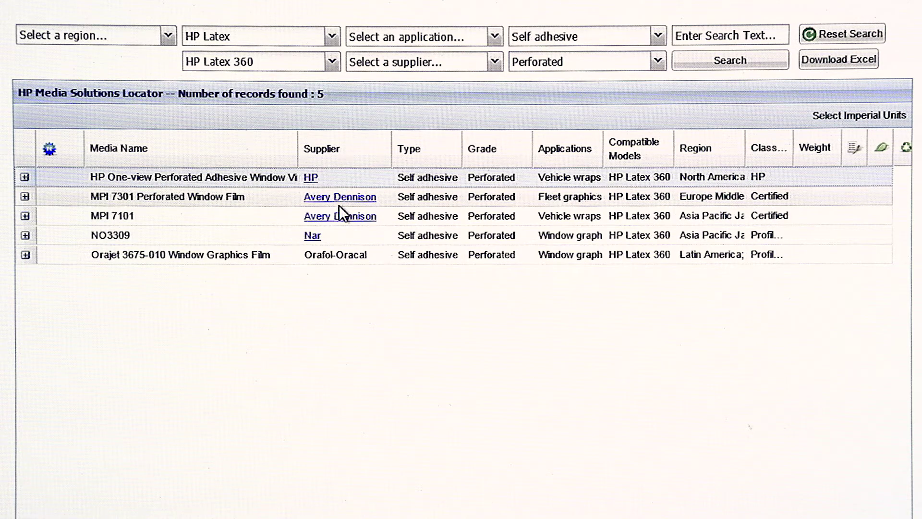
Keep Type as Self adhesive and reset the Grade filter from Perforated to All Grades.
click(659, 37)
click(659, 38)
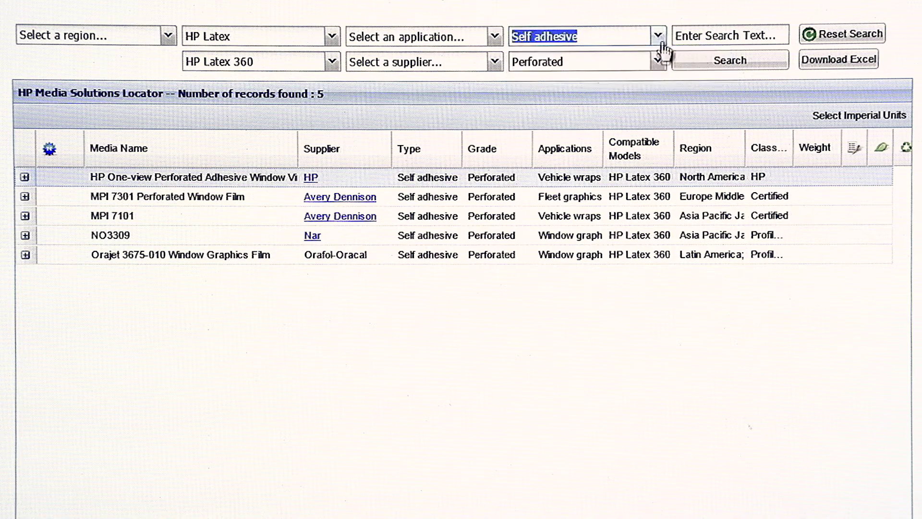
click(658, 63)
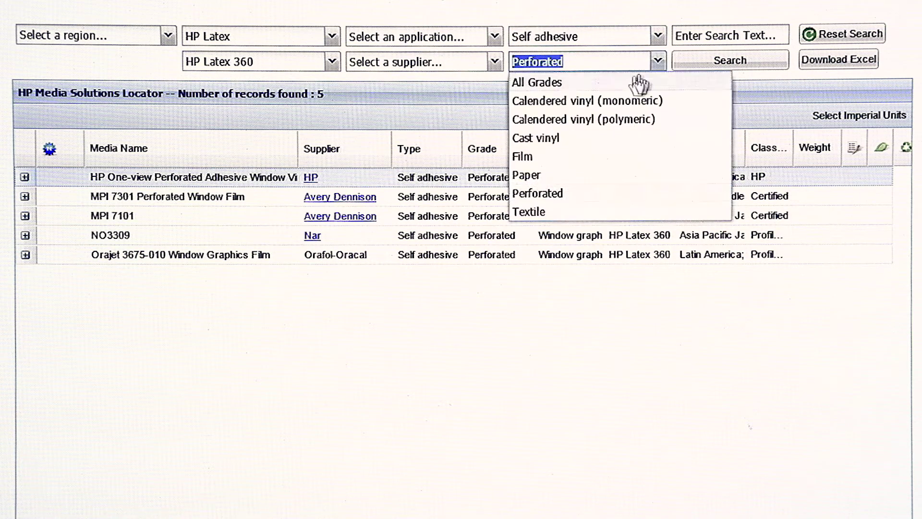
click(594, 82)
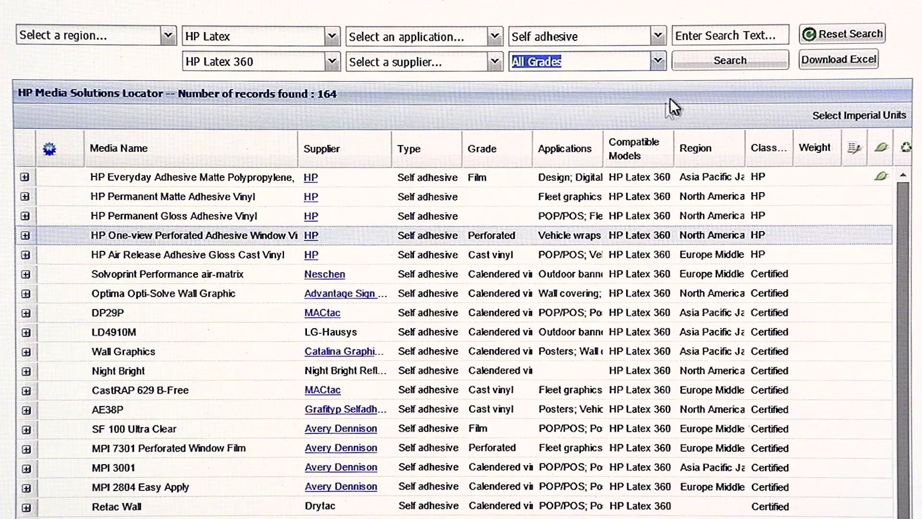
click(709, 34)
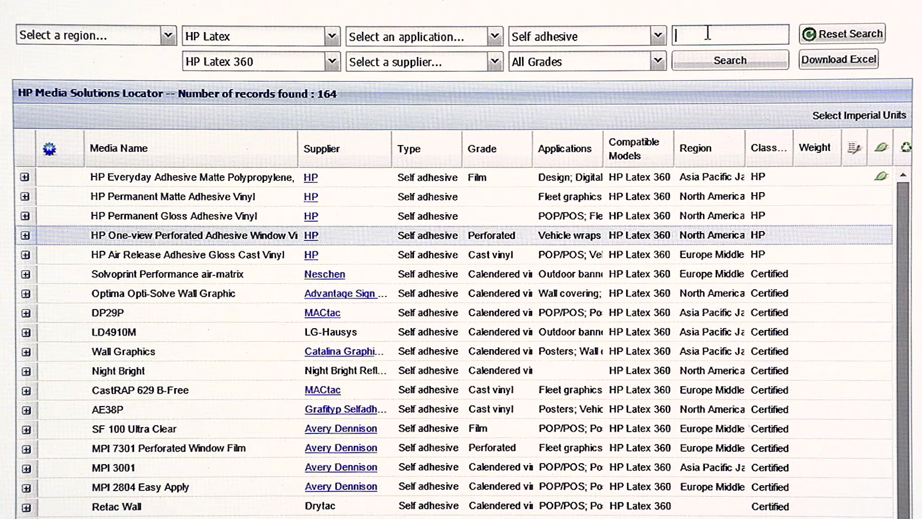
text(perf)
Run the text search for 'perf' to narrow the self-adhesive media list.
key(Return)
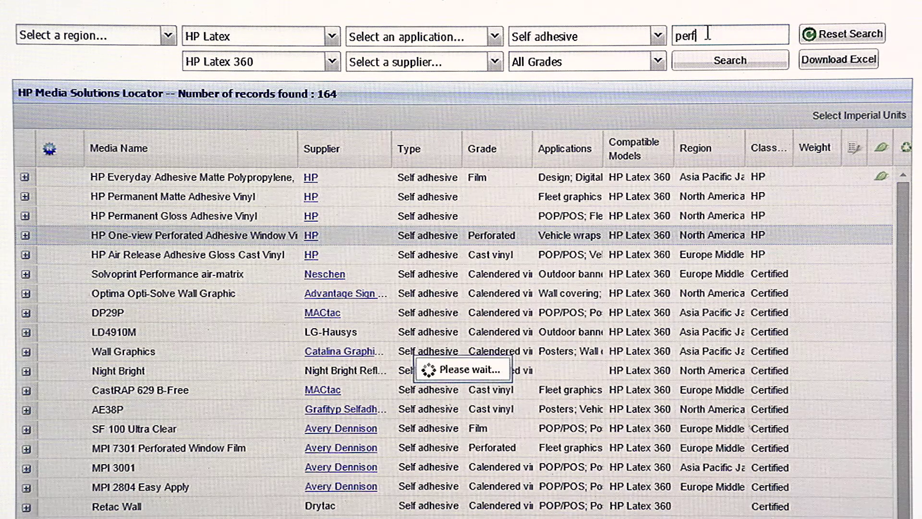